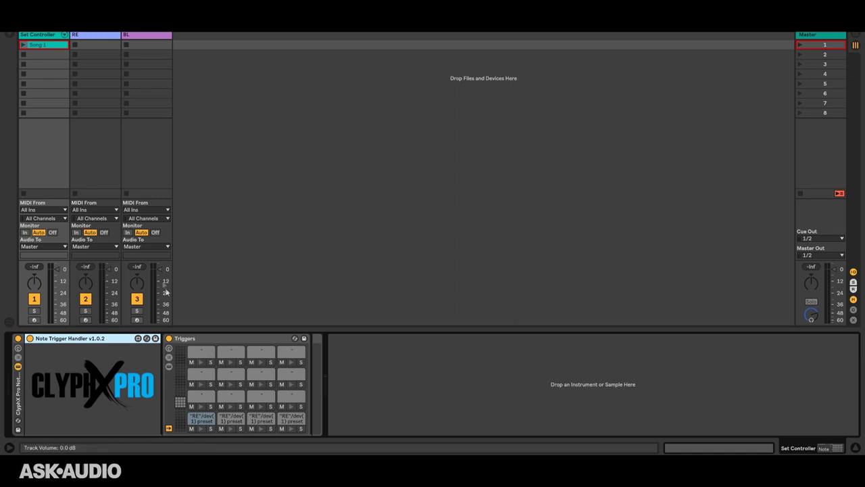
# Check the RE and BL instruments, then open Song 1's piano roll with Simplo, Koes, Bosco and Floss rows.
pyautogui.click(94, 35)
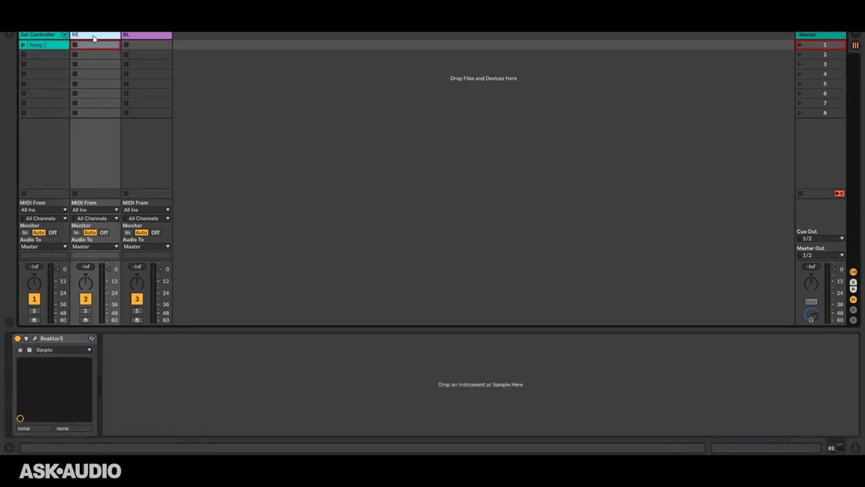
pyautogui.click(137, 36)
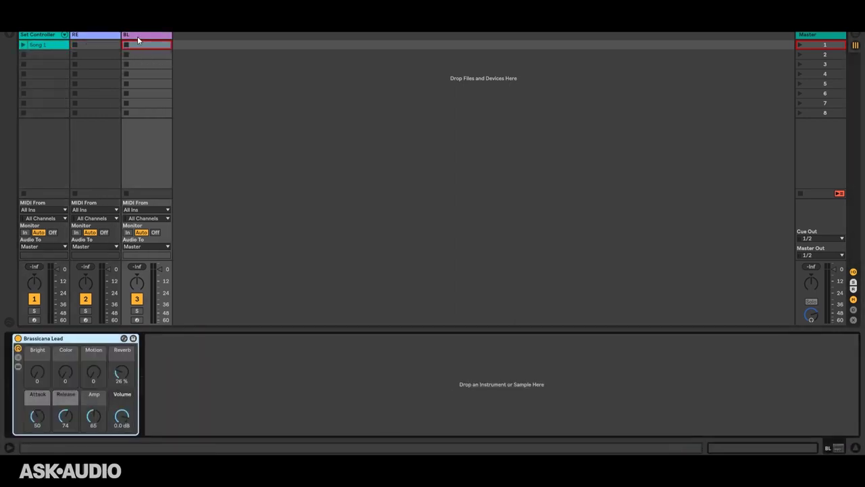
pyautogui.doubleClick(39, 45)
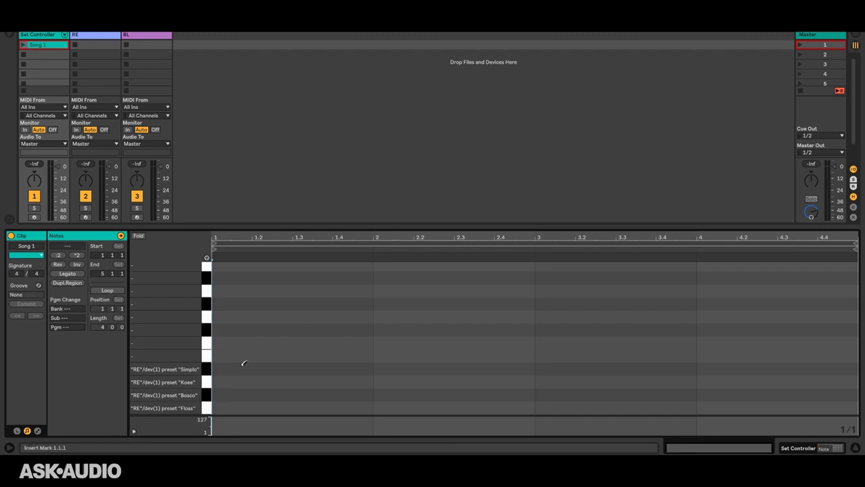
# Add a Floss note at bar 1 and a Bosco note at bar 3, then play Song 1 to test RE's preset switching.
pyautogui.click(92, 35)
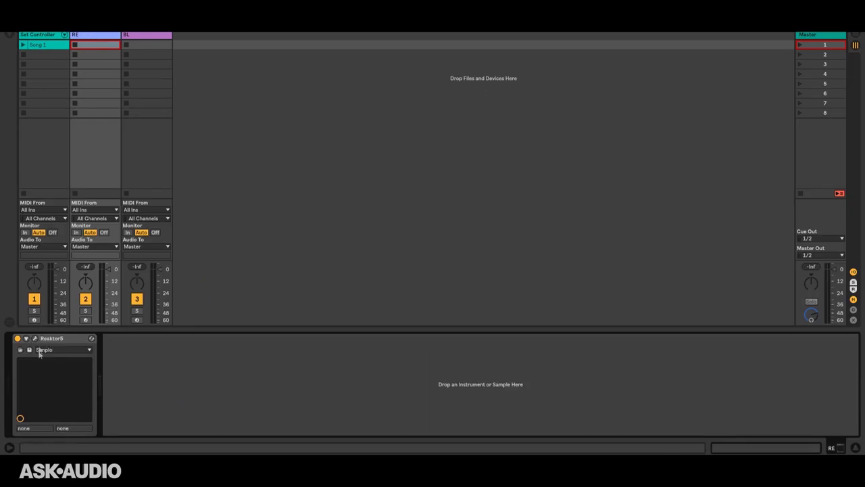
pyautogui.doubleClick(45, 44)
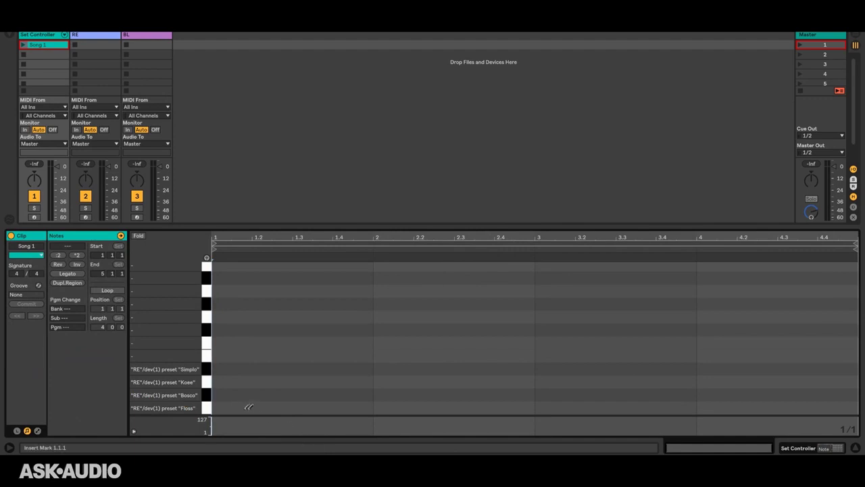
pyautogui.click(240, 408)
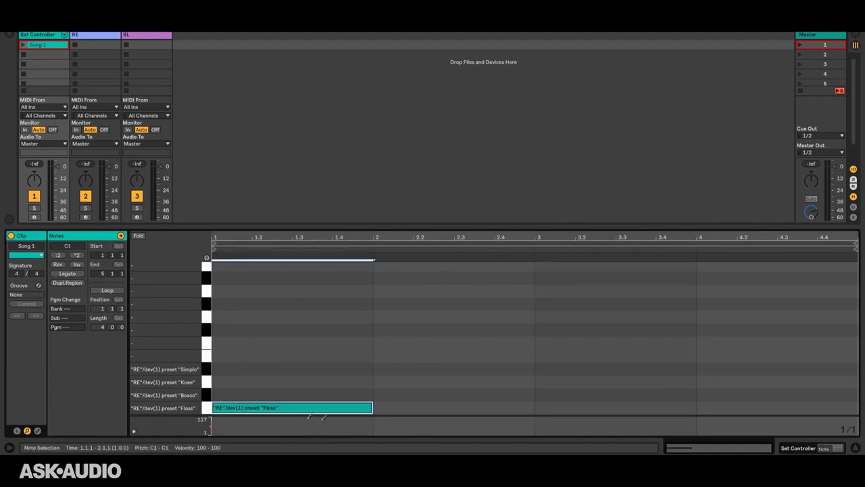
pyautogui.click(561, 394)
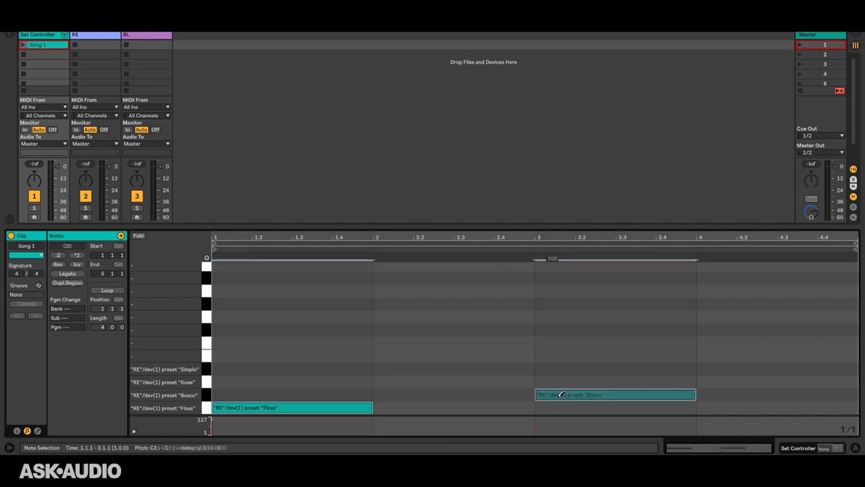
pyautogui.click(94, 34)
pyautogui.click(22, 45)
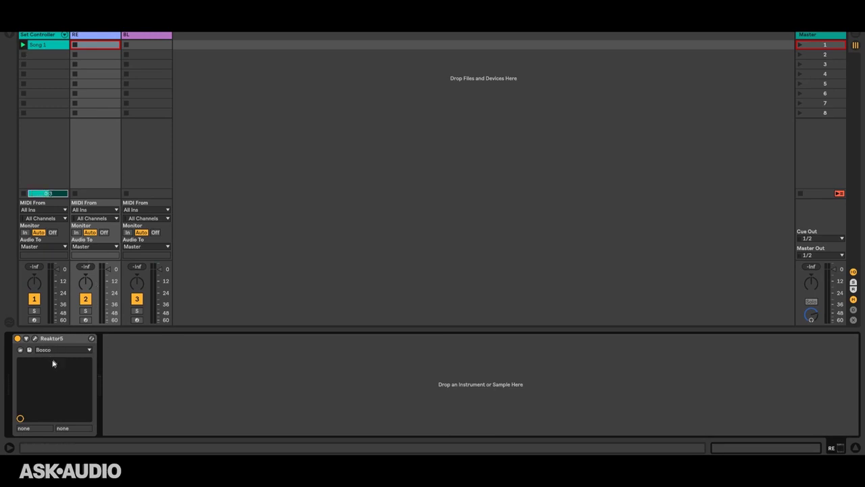
# Duplicate the Song 1 clip into the next slot and name the copy Song 2.
pyautogui.click(42, 46)
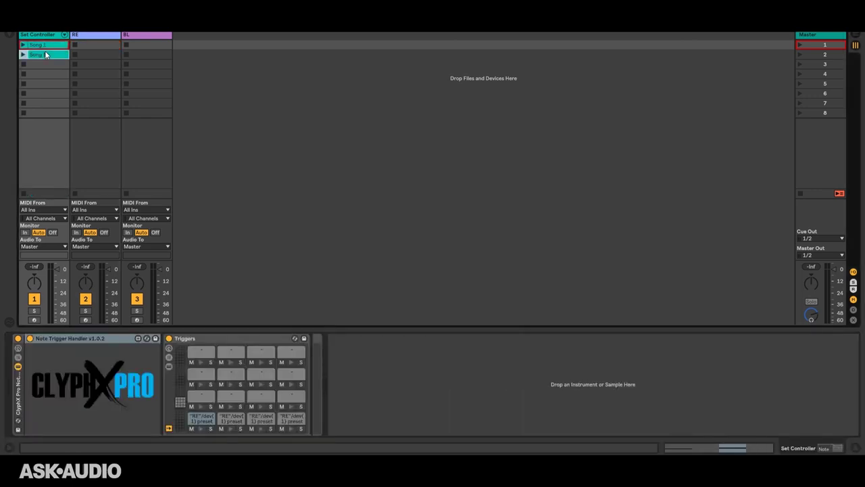
pyautogui.hotkey('ctrl', 'd')
pyautogui.write('2')
pyautogui.press('Return')
# Replace Song 2's Floss and Bosco notes with a single Simplo note at bar 1, then play it.
pyautogui.doubleClick(44, 55)
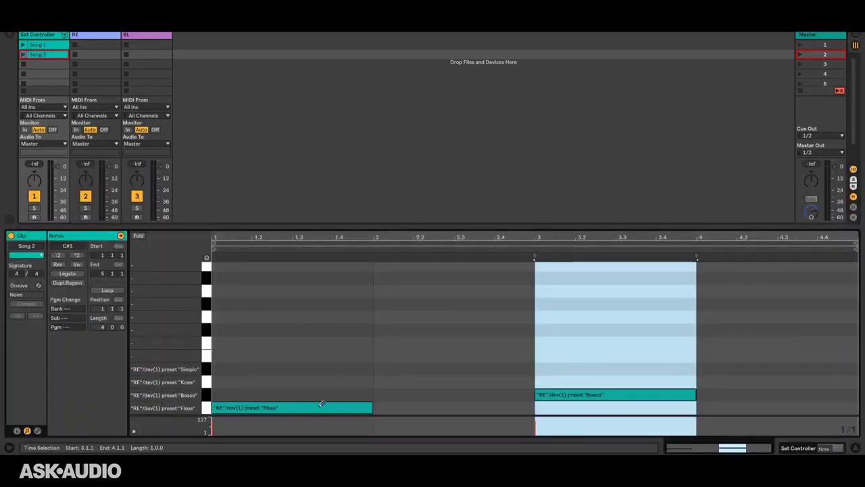
pyautogui.doubleClick(326, 409)
pyautogui.doubleClick(572, 394)
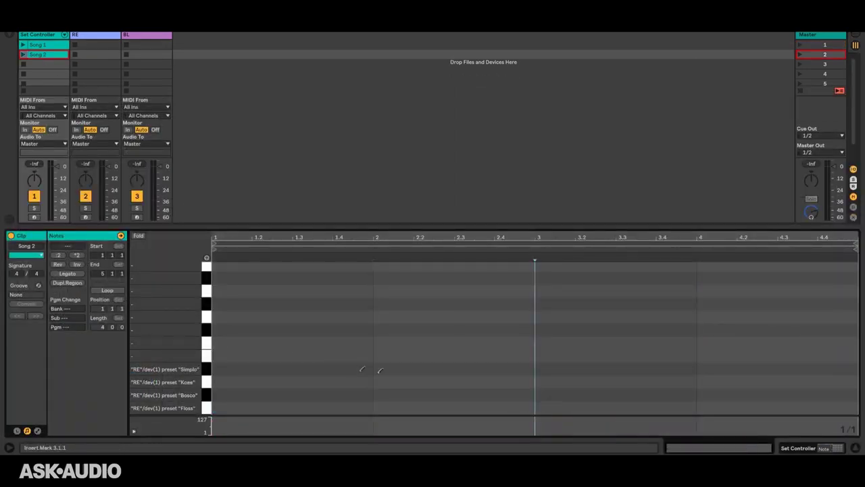
pyautogui.doubleClick(269, 369)
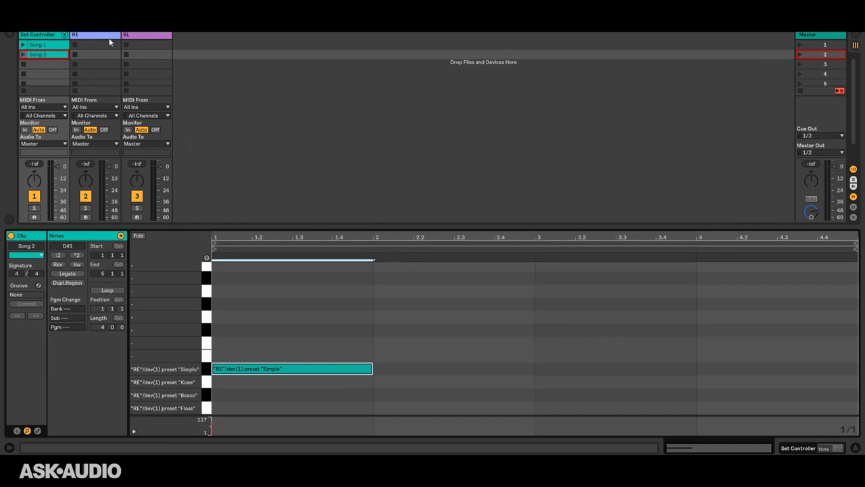
pyautogui.click(91, 37)
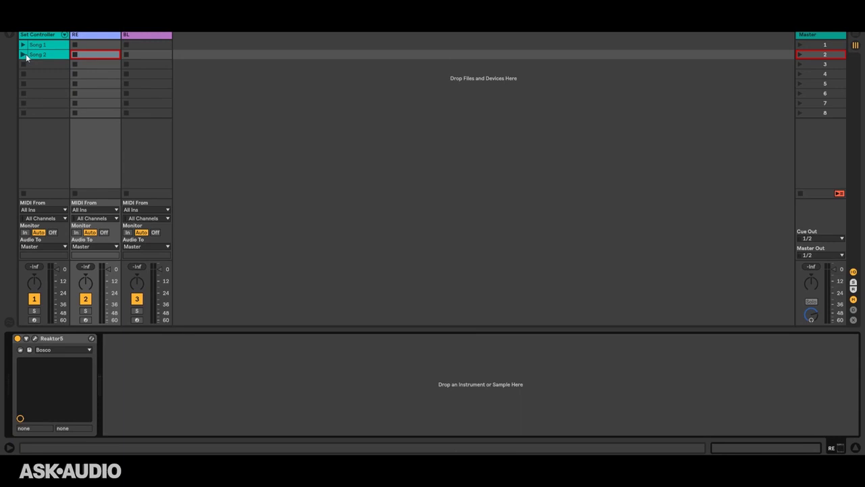
pyautogui.click(23, 54)
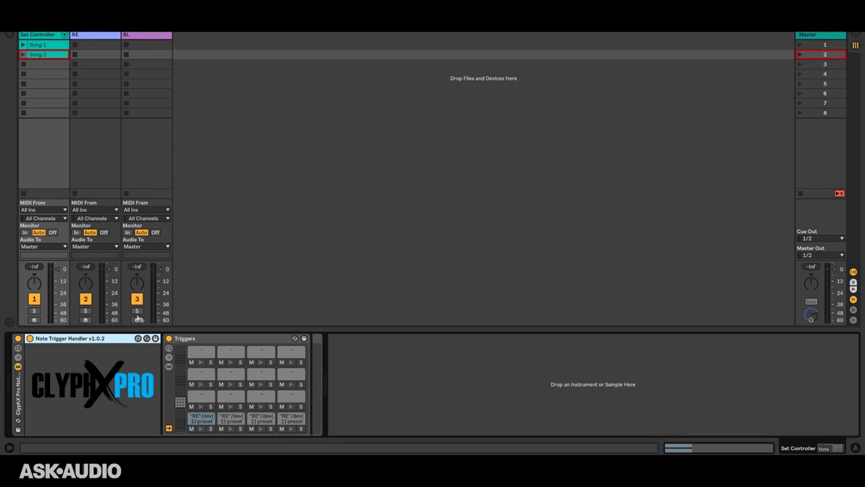
# Label two empty Triggers pads "RE"/mon in and "RE"/mon off.
pyautogui.click(199, 399)
pyautogui.write('"RE')
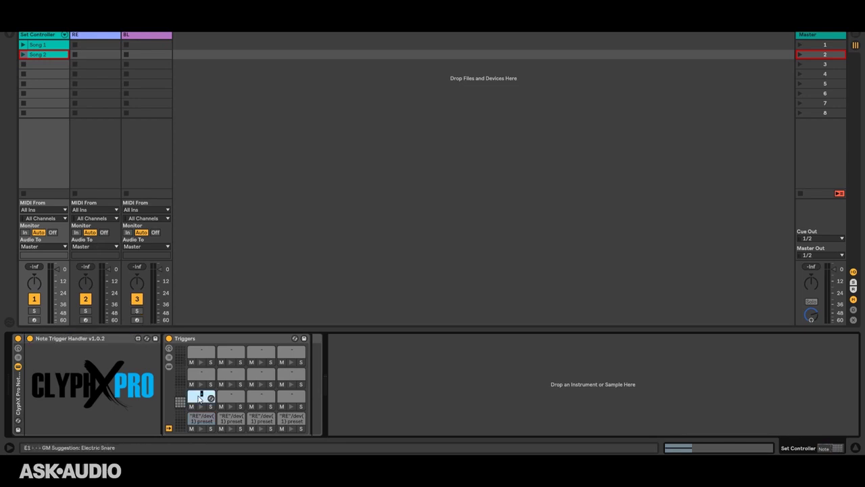
pyautogui.write('"/mod')
pyautogui.press('Tab')
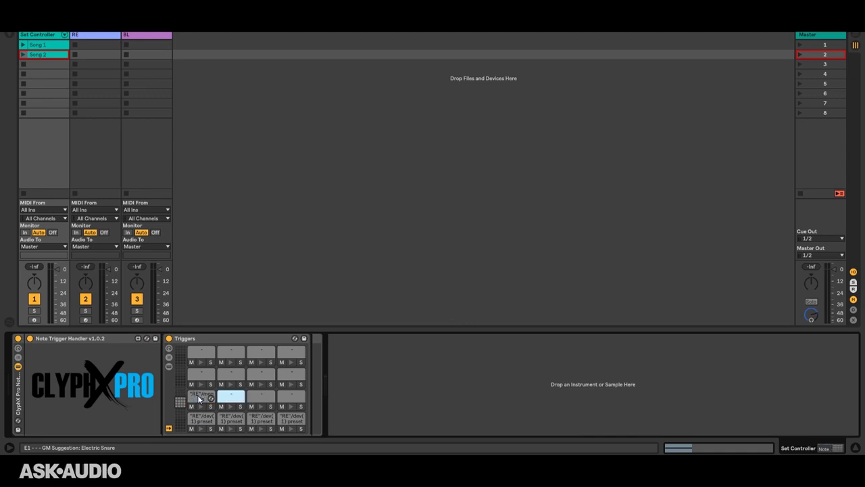
pyautogui.write('"RE"/mon off')
# Add "RE"/mon in notes at bar 1 of Song 1 and Song 2, plus "RE"/mon off at bar 3 of Song 2.
pyautogui.click(51, 46)
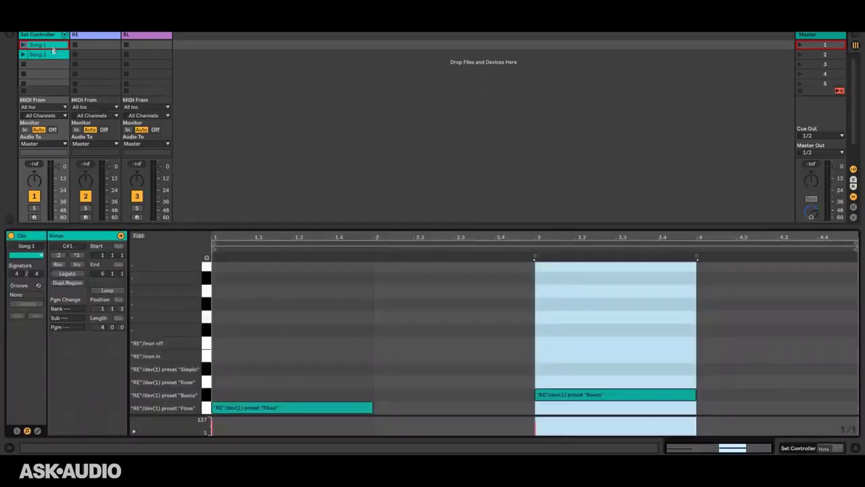
pyautogui.click(244, 355)
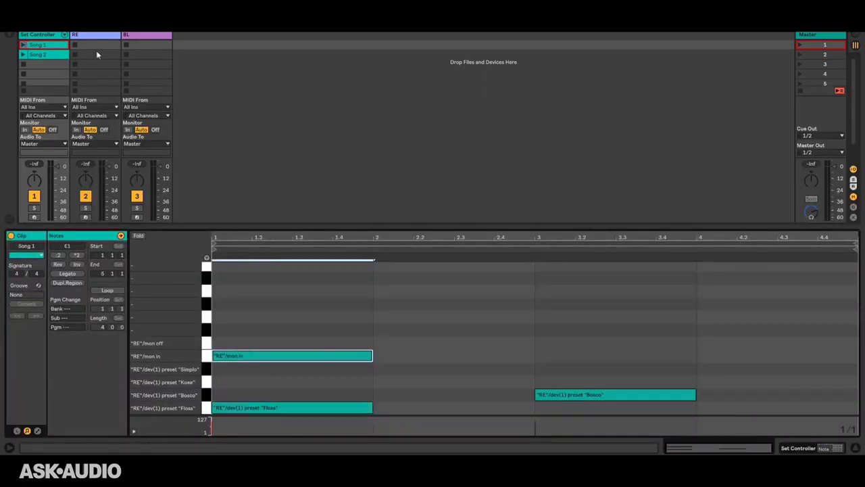
pyautogui.click(56, 53)
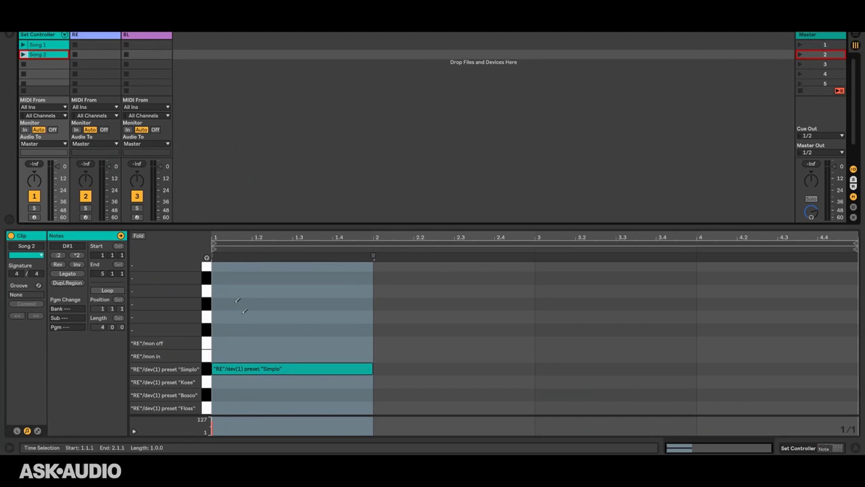
pyautogui.click(246, 353)
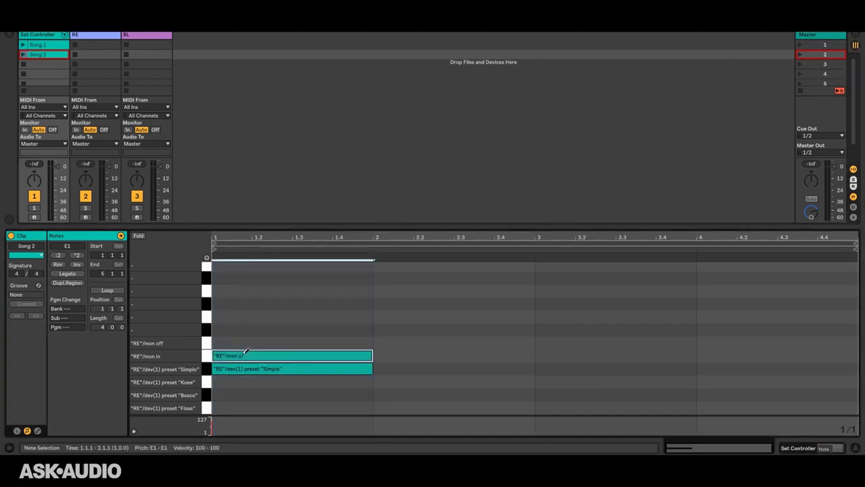
pyautogui.click(563, 343)
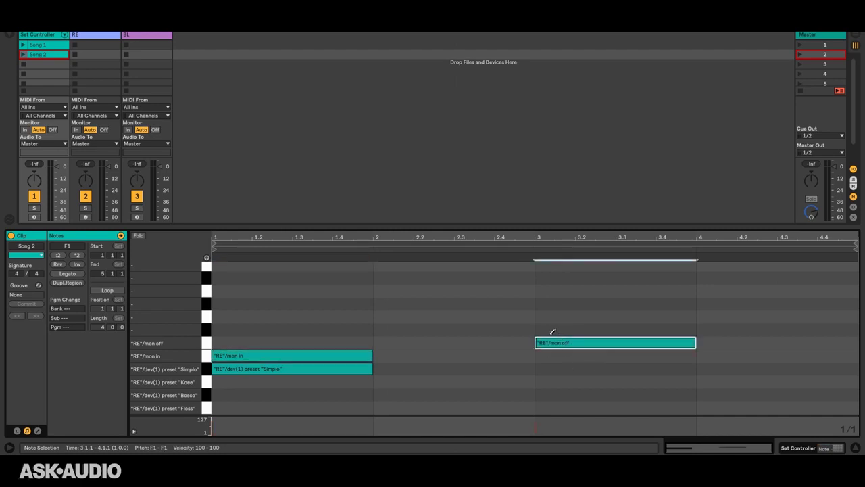
# Play Song 1 and Song 2 while watching RE's instrument to verify monitoring and preset changes.
pyautogui.click(86, 35)
pyautogui.doubleClick(87, 38)
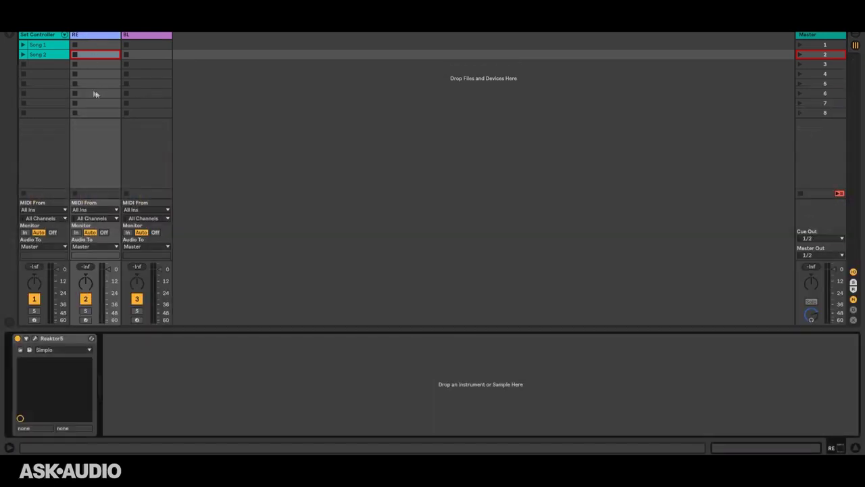
pyautogui.click(24, 44)
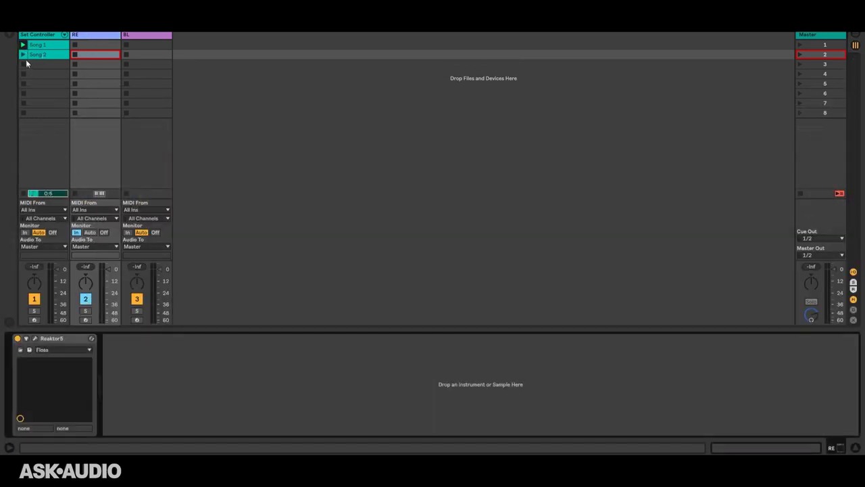
pyautogui.click(23, 54)
pyautogui.click(42, 33)
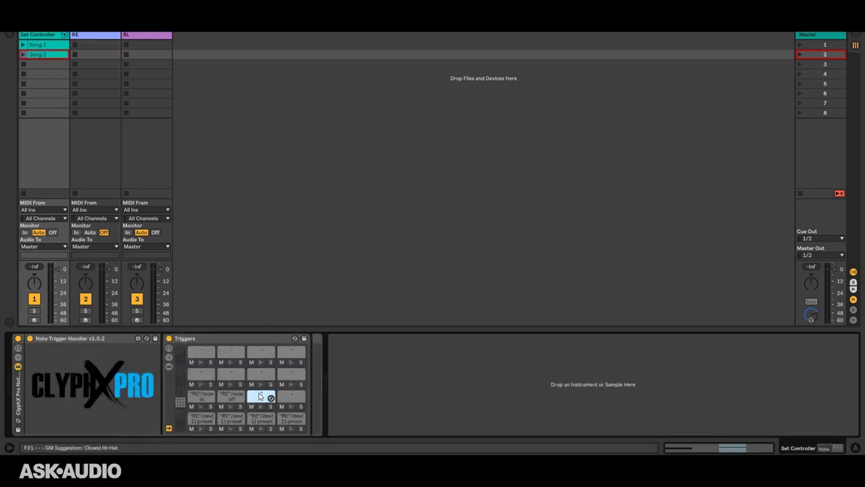
# Name the next two Triggers pads "RE"/pan 45 and "RE"/pan 90.
pyautogui.write('"RE"/mon')
pyautogui.press('Tab')
pyautogui.write('"RE')
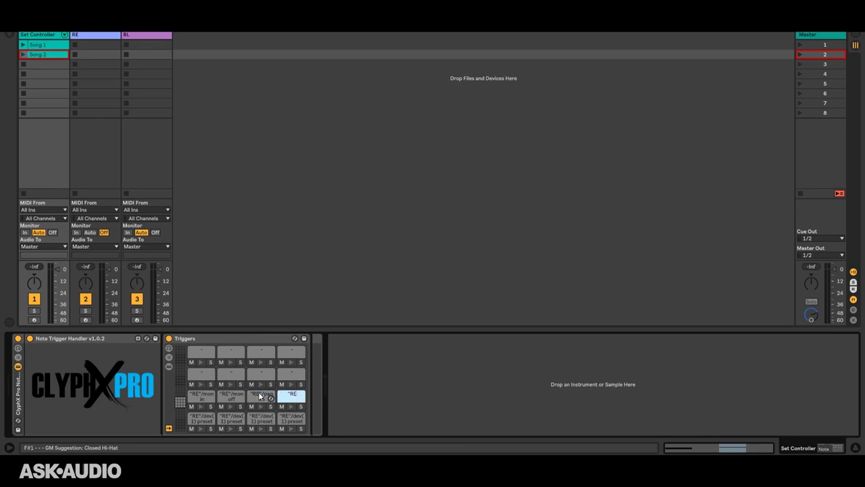
pyautogui.write('"/pan 90')
pyautogui.click(53, 47)
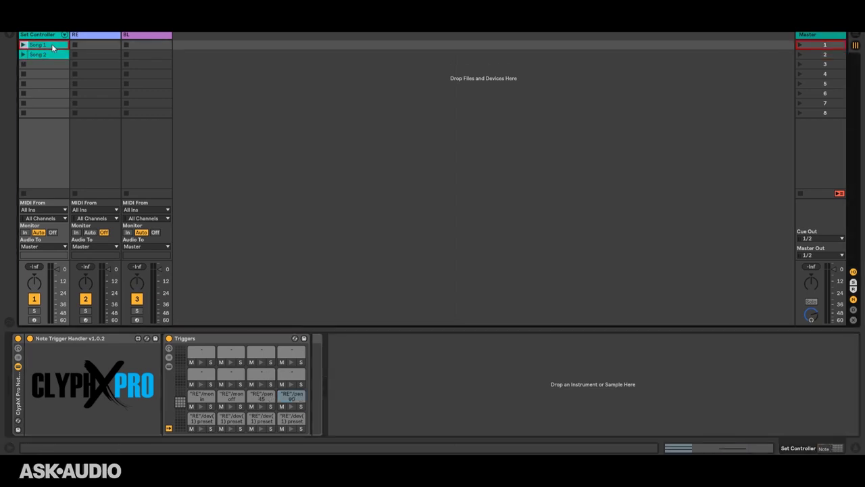
# Add a "RE"/pan 45 note to Song 1 and a "RE"/pan 90 note to Song 2 at bar 1, then play Song 1.
pyautogui.doubleClick(53, 47)
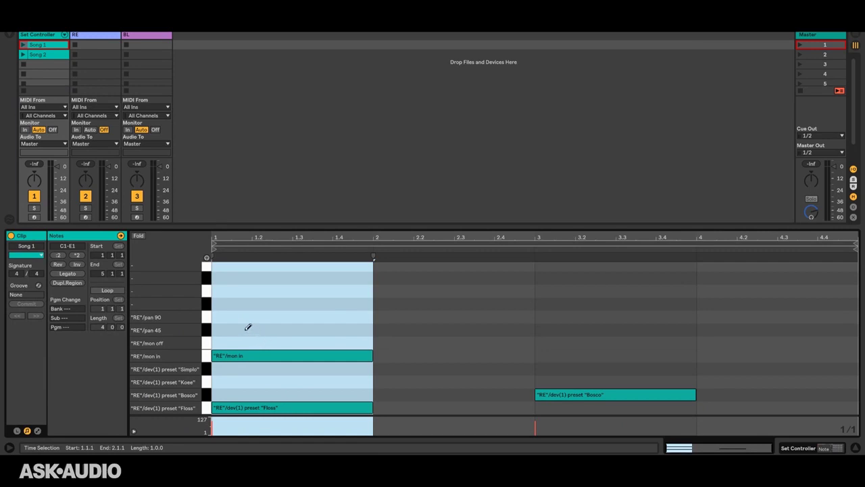
pyautogui.click(248, 327)
pyautogui.click(51, 54)
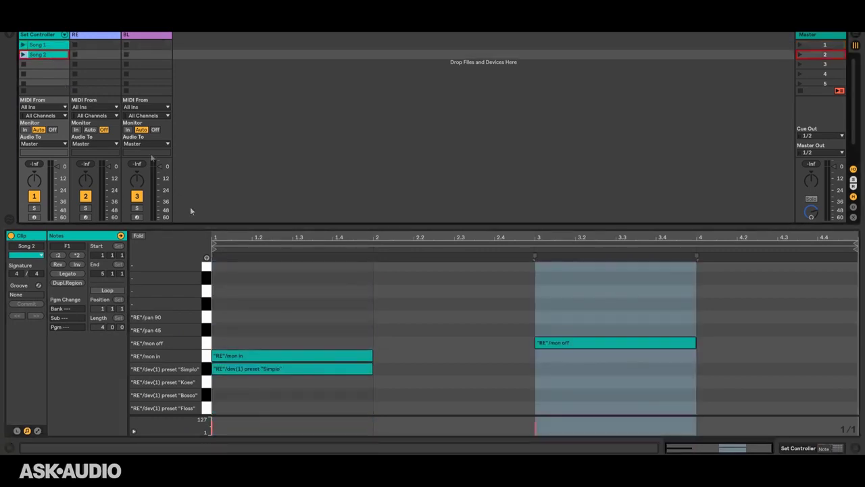
pyautogui.click(255, 317)
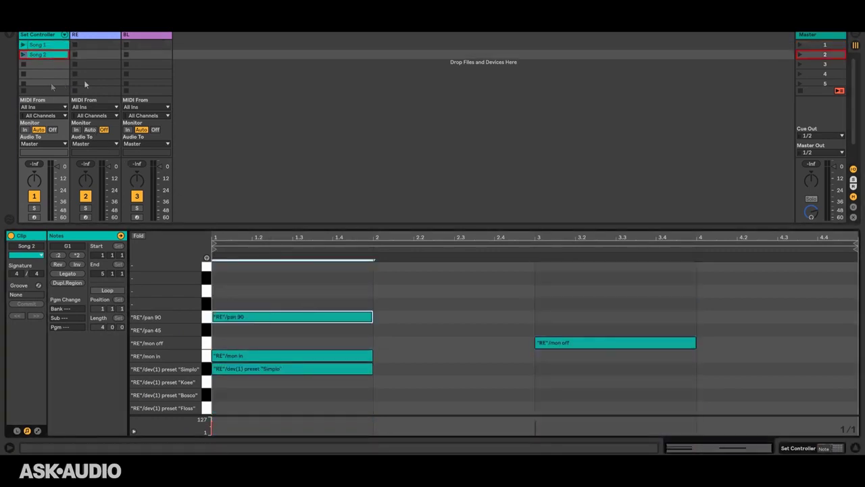
pyautogui.click(23, 45)
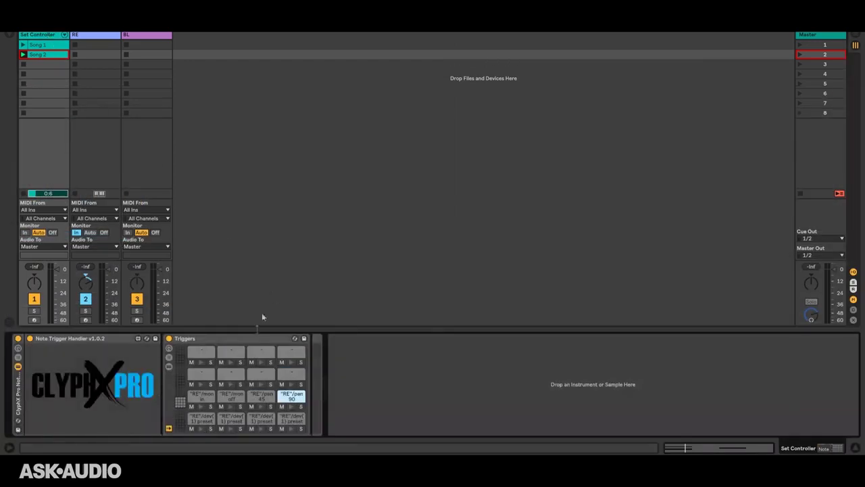
pyautogui.click(202, 375)
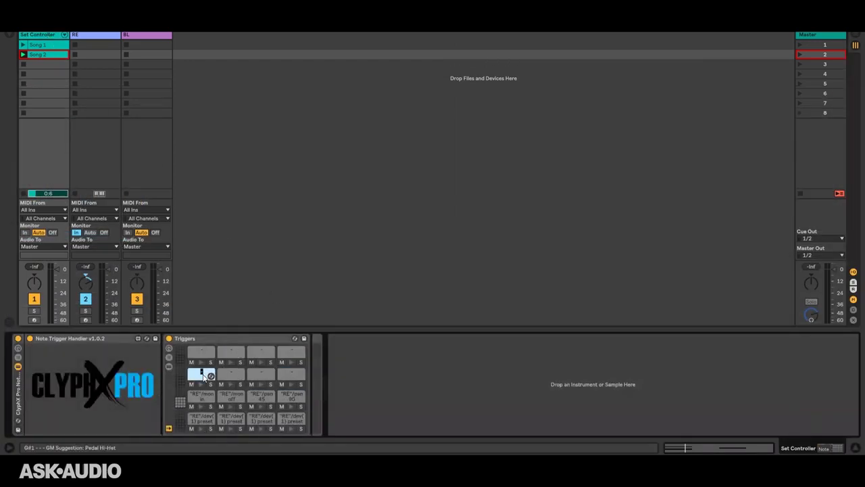
# Name two second-row Triggers pads "BL"/mon in and "BL"/mon off.
pyautogui.write('BL"/mon in')
pyautogui.press('Tab')
pyautogui.write('"')
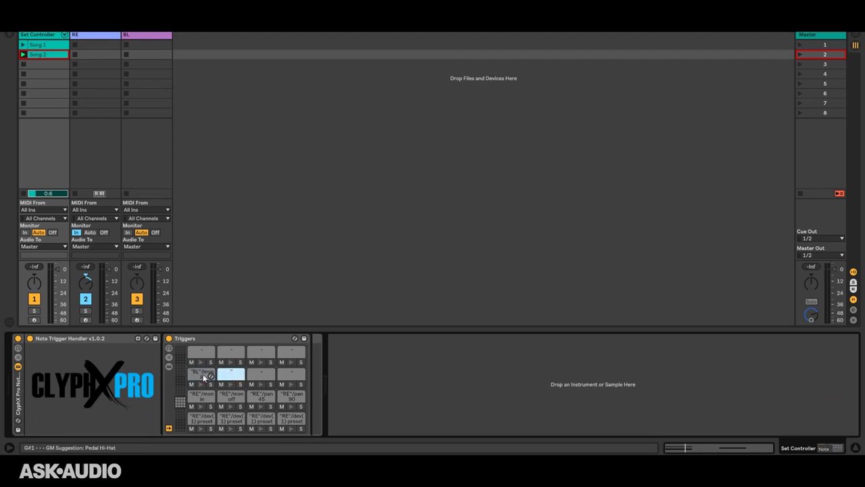
pyautogui.write('BL"/mon off')
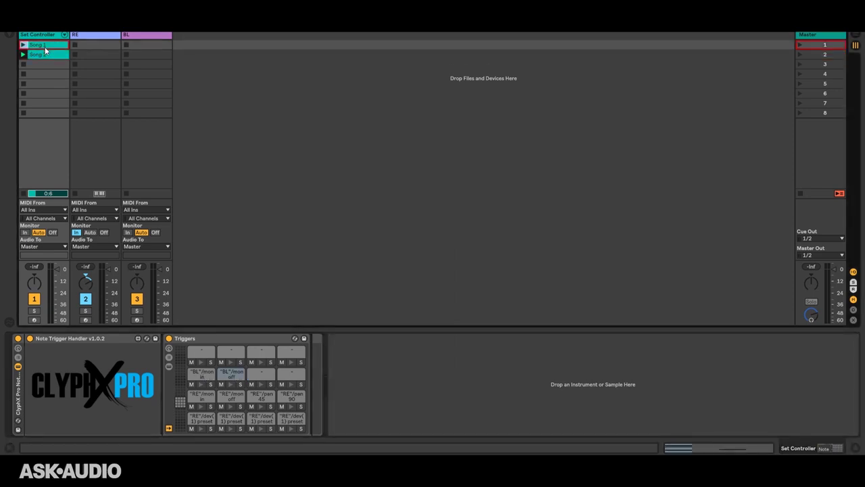
# Add "BL"/mon off at bar 1 of both songs and "BL"/mon in at bar 3 of Song 2, then play Song 2.
pyautogui.doubleClick(45, 47)
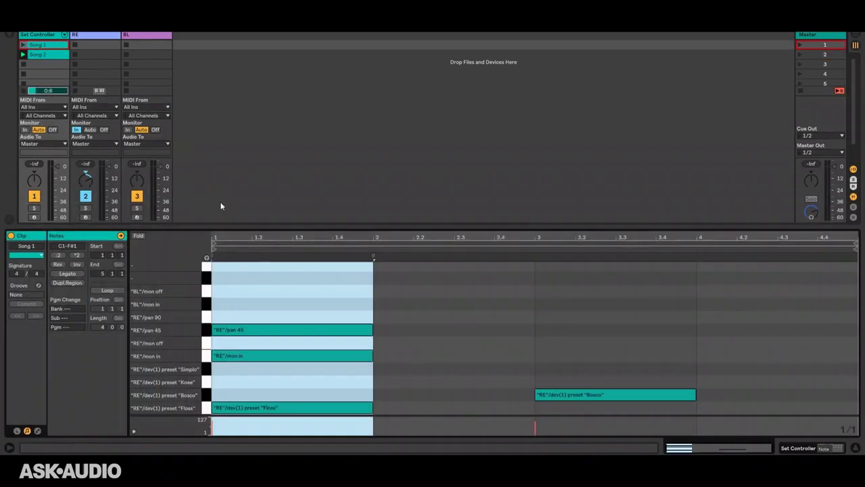
pyautogui.click(264, 291)
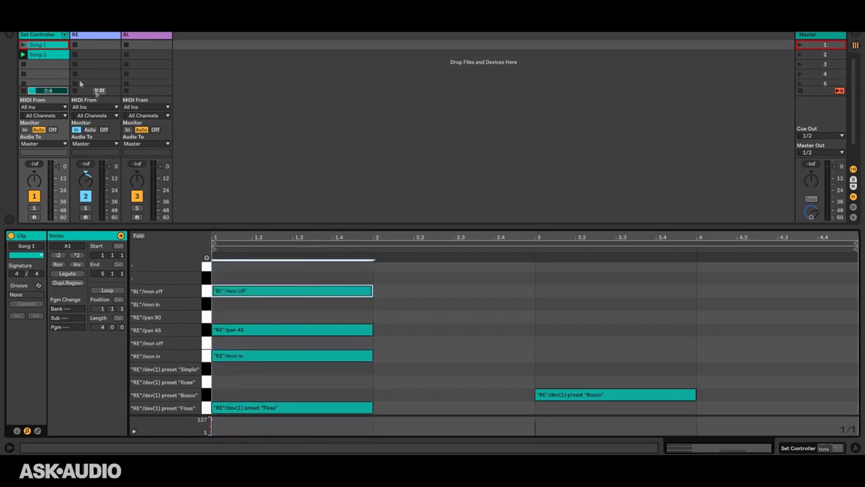
pyautogui.click(39, 54)
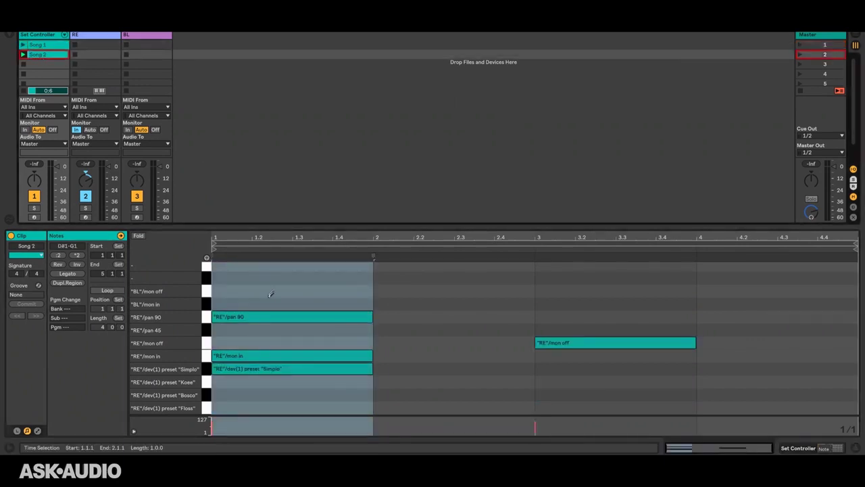
pyautogui.click(242, 291)
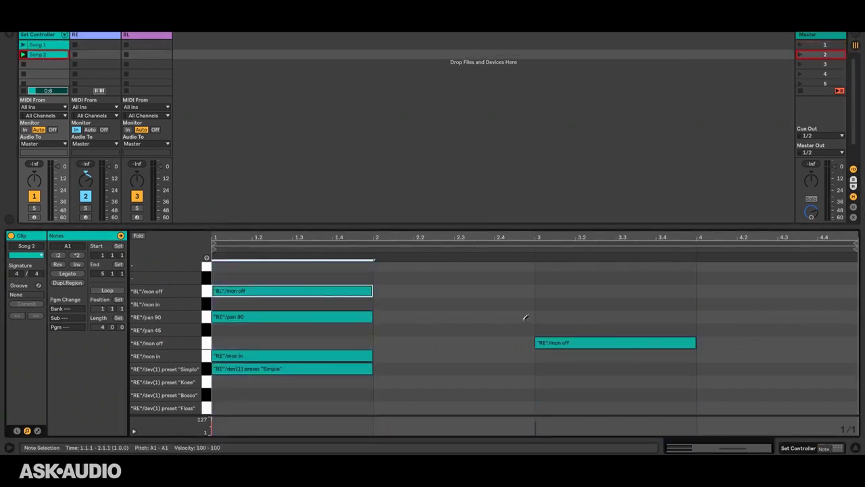
pyautogui.click(560, 305)
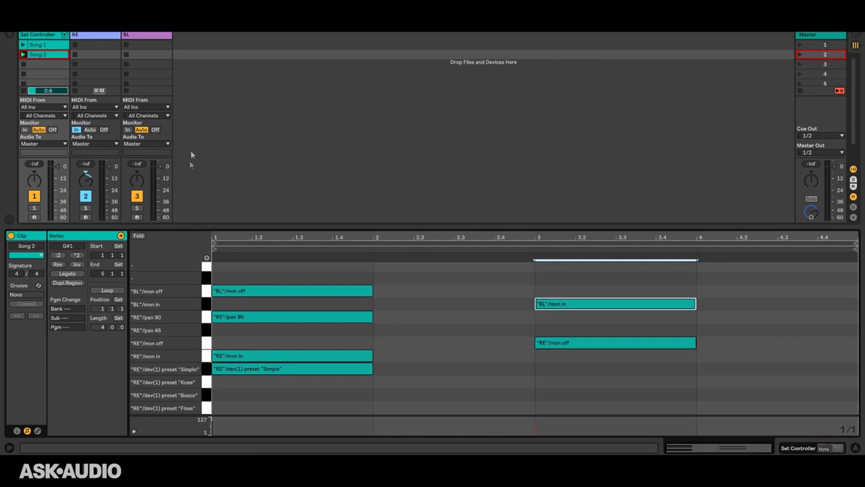
pyautogui.click(23, 55)
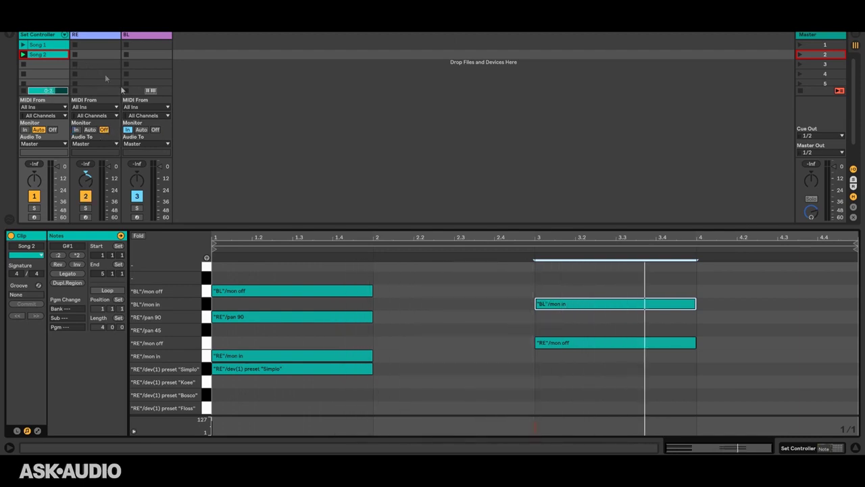
pyautogui.click(140, 38)
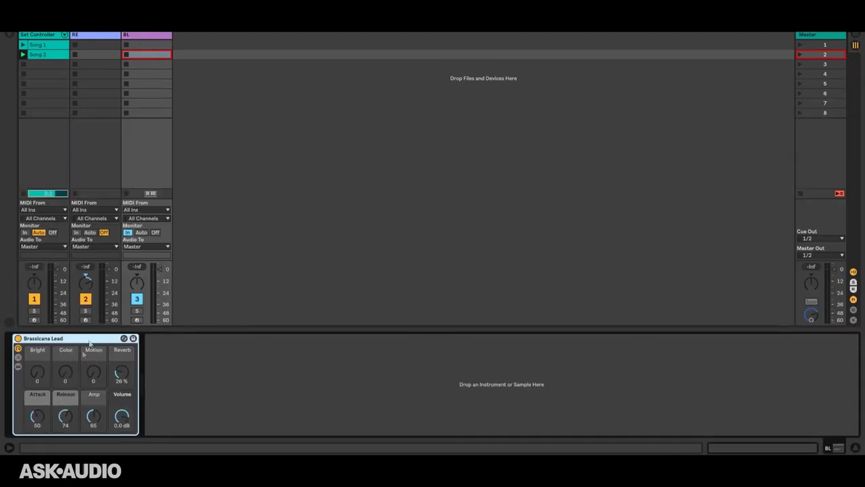
# Widen the BL track, create a clip in slot 1 named [] dev set, and launch it to capture macro values.
pyautogui.moveTo(174, 35); pyautogui.dragTo(264, 35)
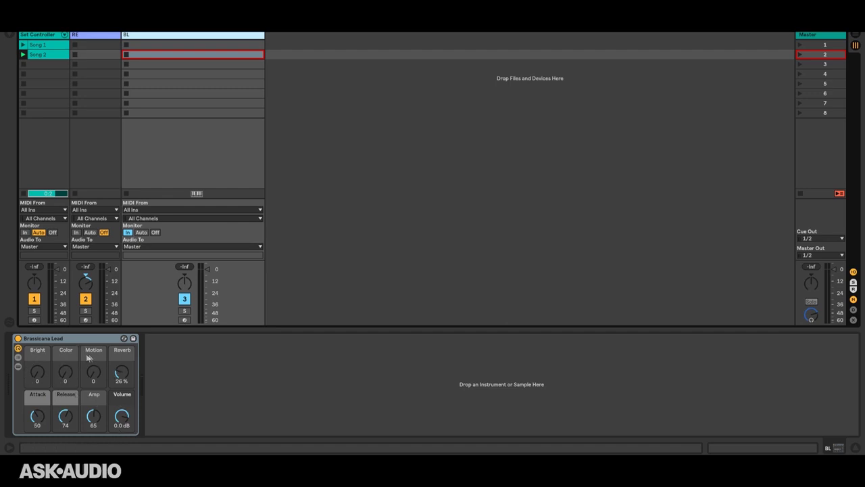
pyautogui.doubleClick(150, 45)
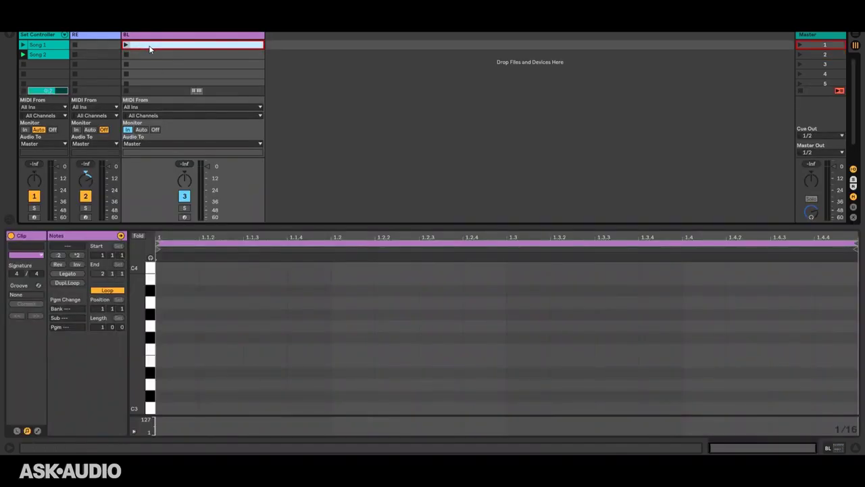
pyautogui.hotkey('ctrl', 'r')
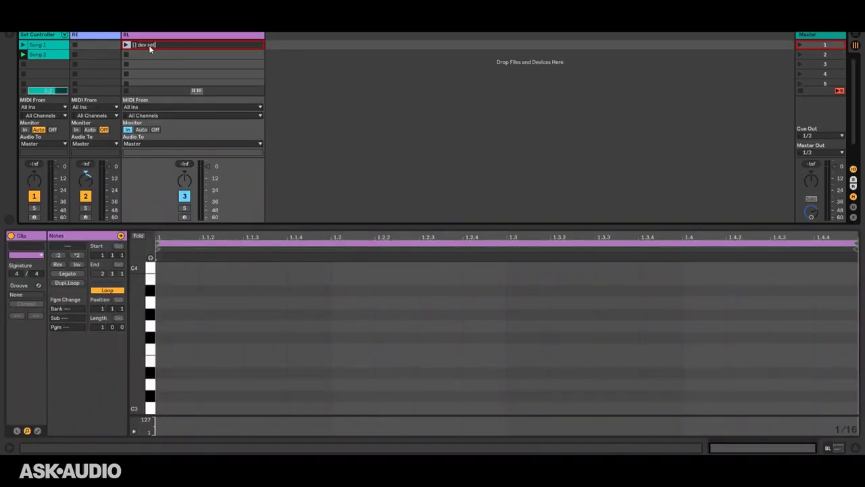
pyautogui.press('Return')
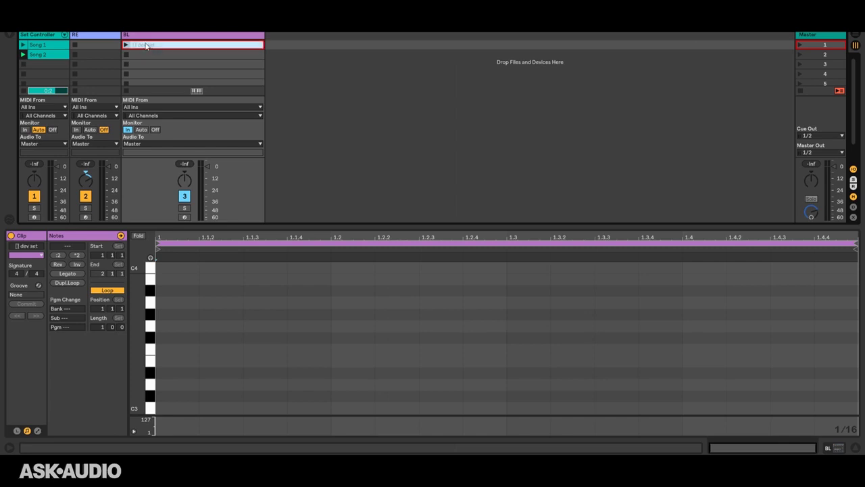
pyautogui.click(126, 45)
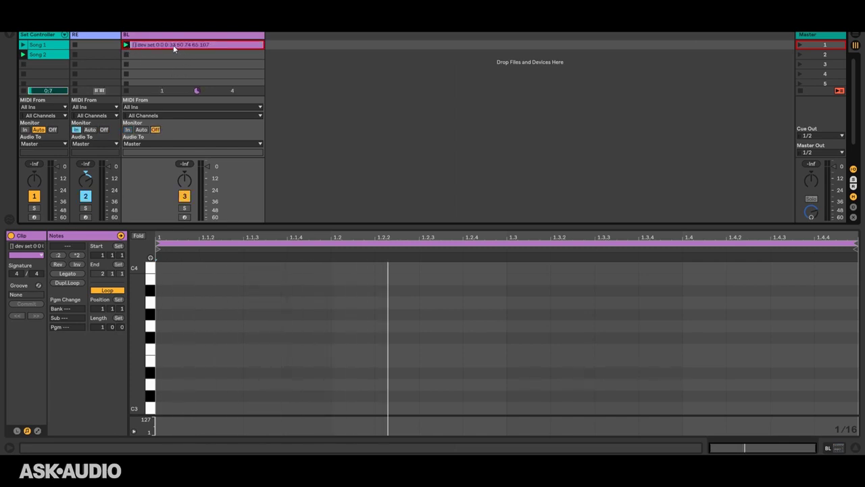
pyautogui.hotkey('ctrl', 'r')
pyautogui.press('BackSpace')
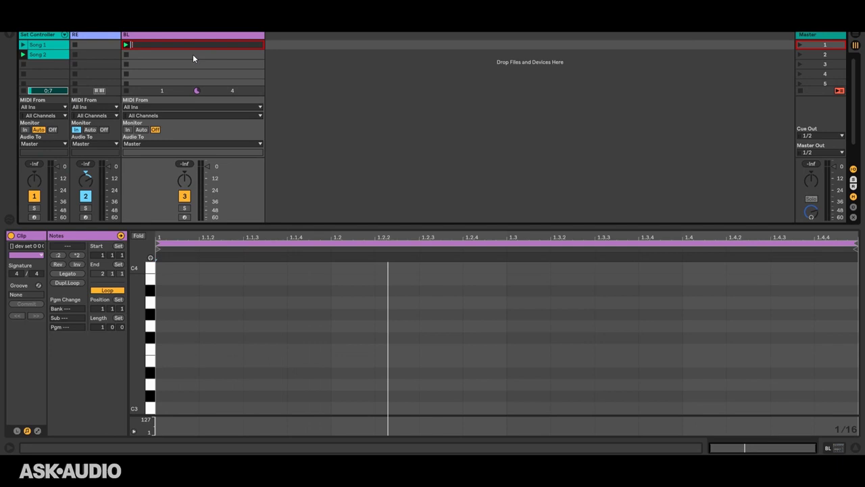
pyautogui.press('Escape')
pyautogui.hotkey('ctrl', 'r')
pyautogui.press('Home')
pyautogui.press('Right')
pyautogui.press('Right')
pyautogui.press('Right')
pyautogui.write('0')
pyautogui.write('1)')
pyautogui.hotkey('ctrl', 'a')
pyautogui.hotkey('ctrl', 'c')
pyautogui.press('Return')
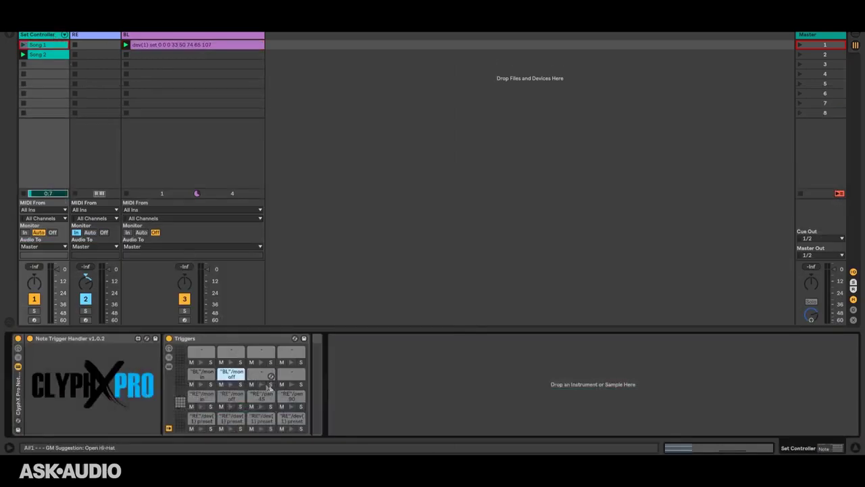
pyautogui.click(257, 376)
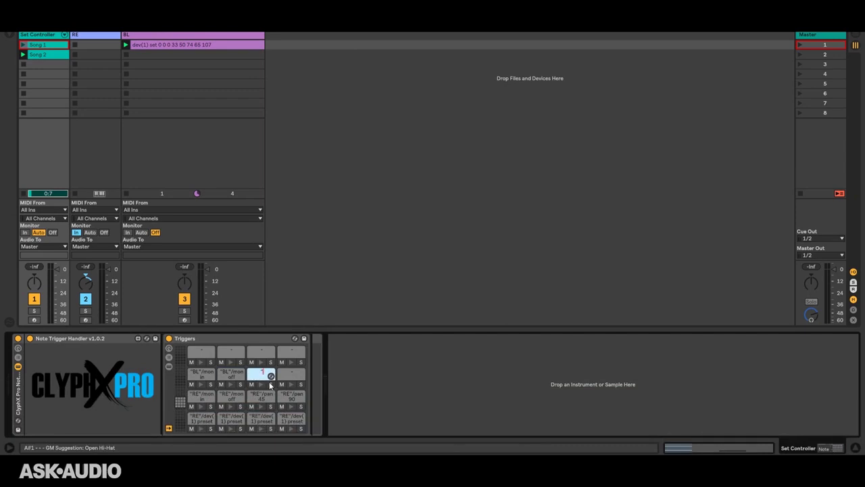
pyautogui.write('"BL"/')
pyautogui.hotkey('ctrl', 'v')
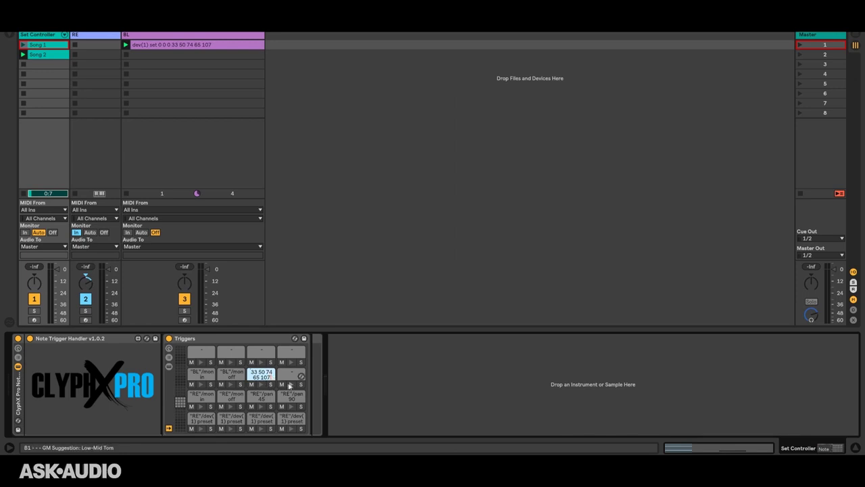
# Rename the fourth pad to "BL"/dev set 1 2 3 4 5 6 7 8.
pyautogui.click(290, 380)
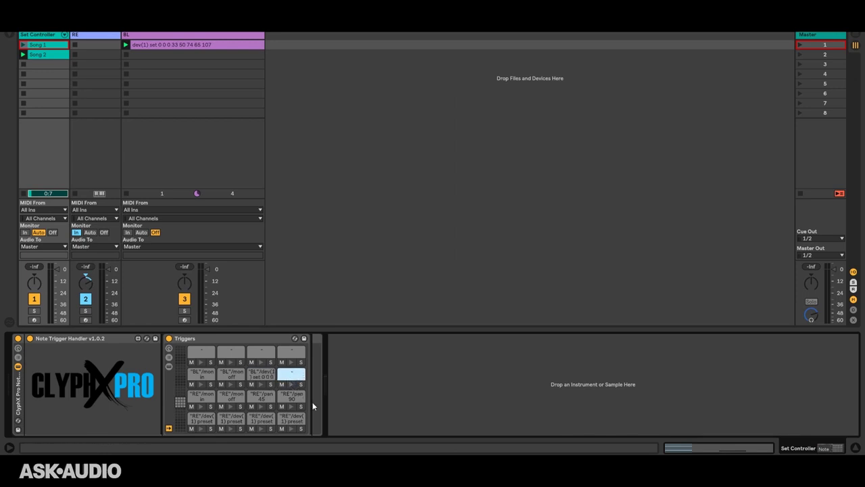
pyautogui.hotkey('ctrl', 'r')
pyautogui.write('"BL')
pyautogui.write('"/dev')
pyautogui.write(' set')
pyautogui.write(' 1 2 3 4 5 6 7 8')
pyautogui.press('Return')
# Open Song 2's clip and add a "BL"/dev(1) set note at bar 1.
pyautogui.click(191, 48)
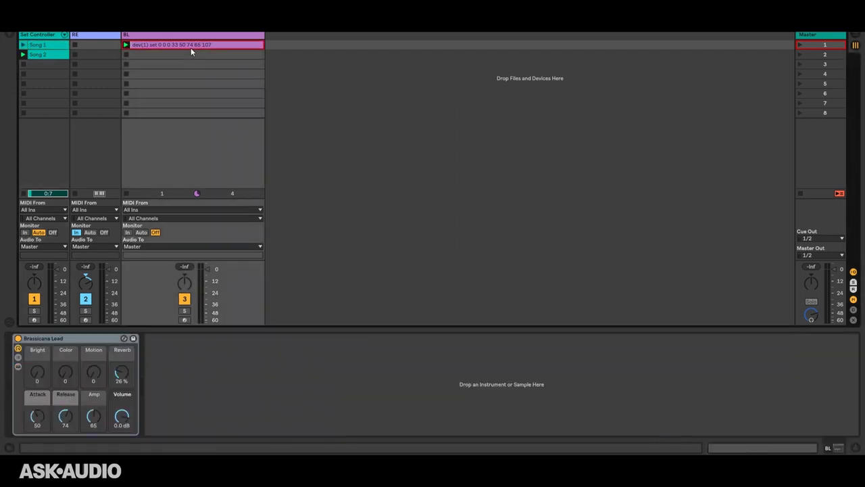
pyautogui.doubleClick(43, 55)
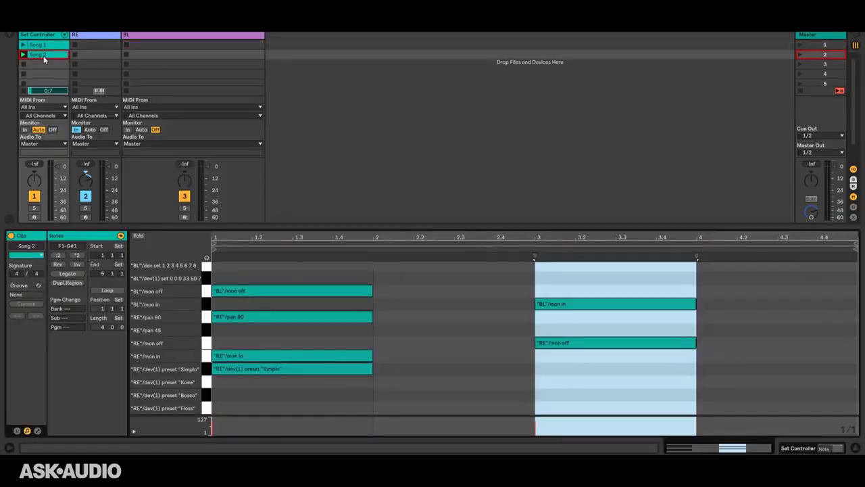
pyautogui.click(254, 278)
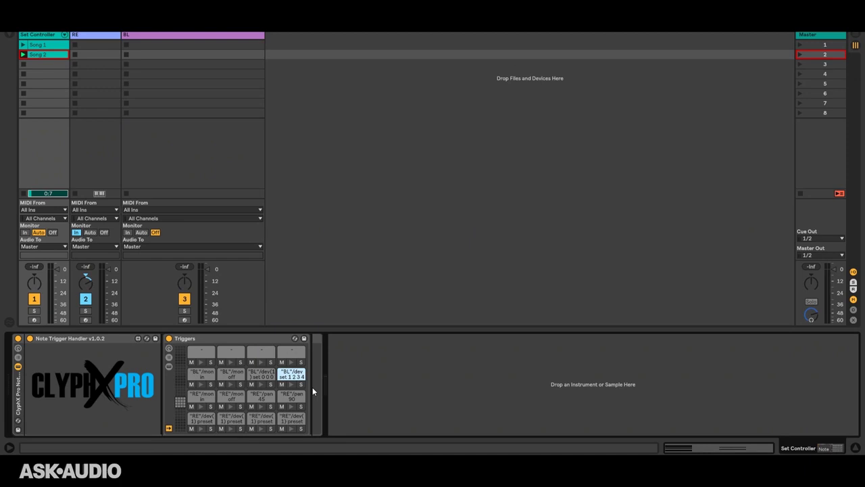
# Insert (1) after dev in the fourth pad's name, then reopen Song 2's note editor.
pyautogui.write('(1)')
pyautogui.doubleClick(46, 54)
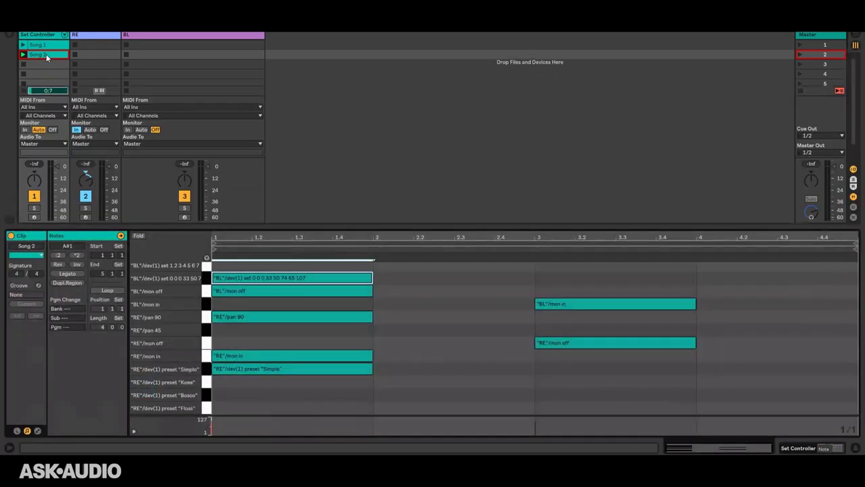
# Add a "BL"/dev(1) set 1 2 3 4 5 6 7 8 note at bar 4 in Song 2, then show the BL track's Brassicana Lead device.
pyautogui.click(730, 264)
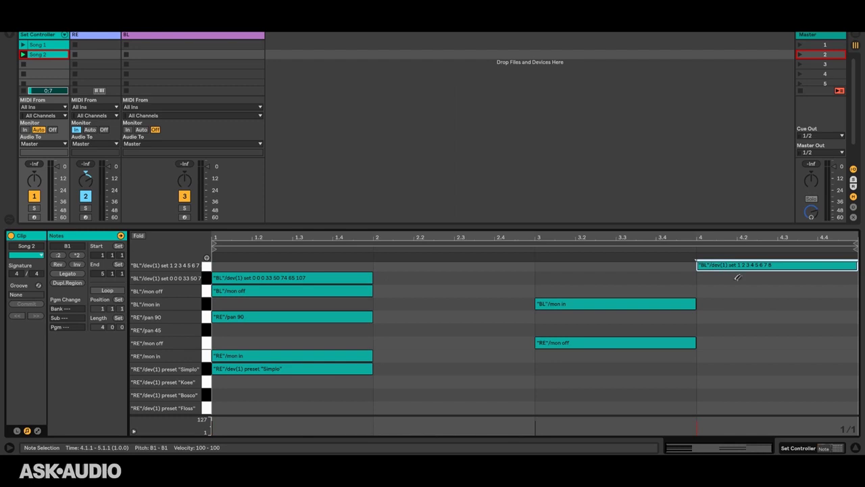
pyautogui.click(162, 37)
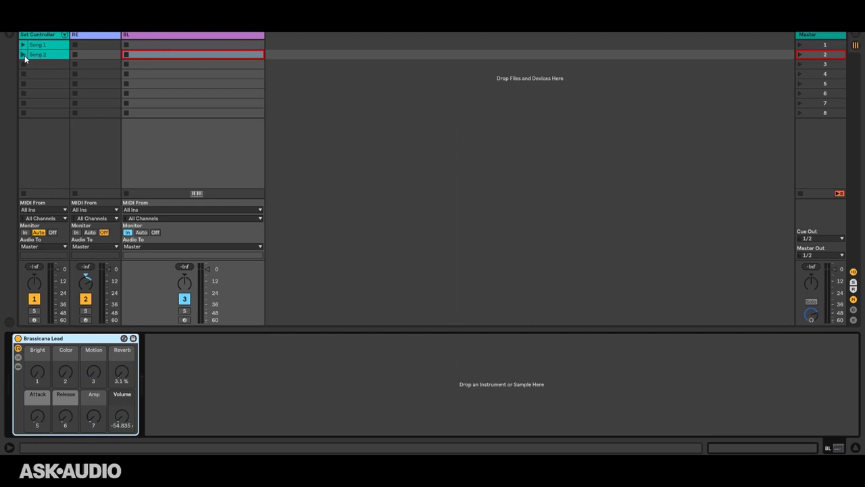
pyautogui.click(23, 56)
pyautogui.click(23, 44)
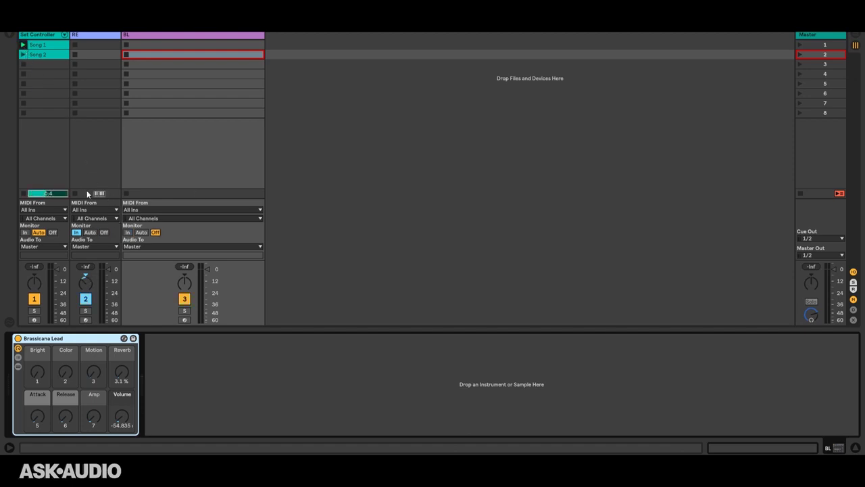
pyautogui.click(23, 57)
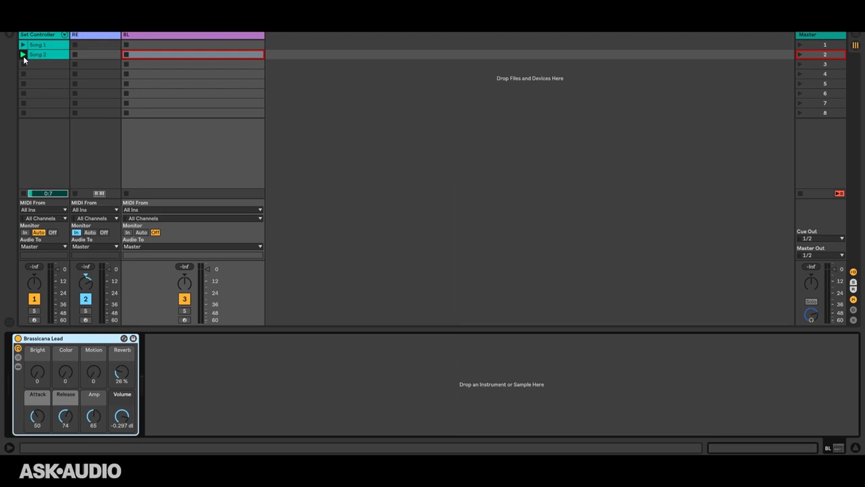